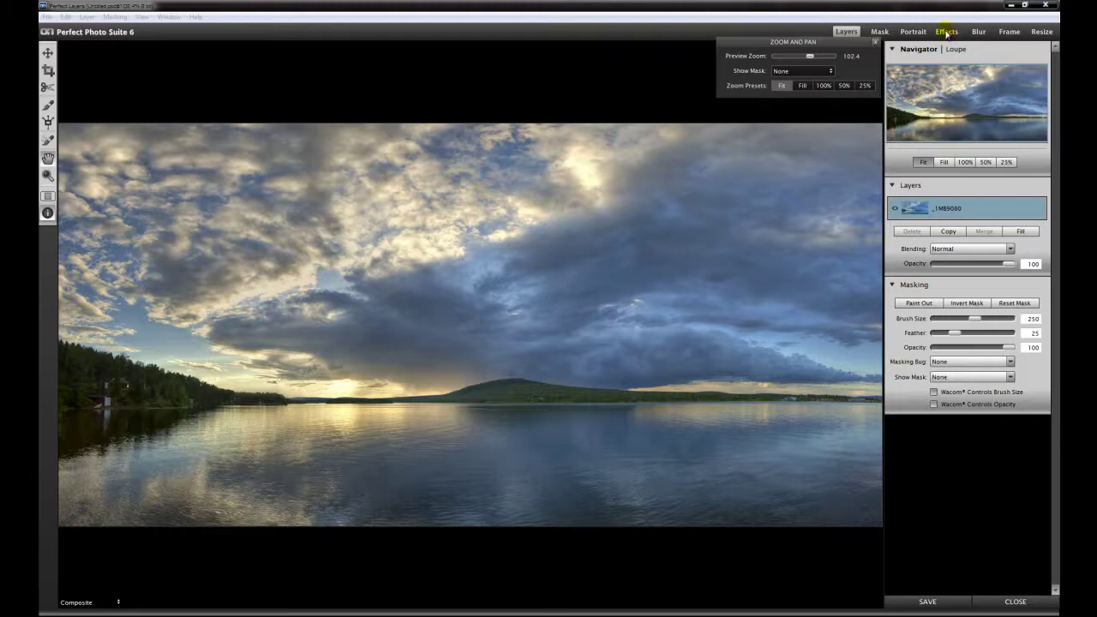
Move the photo into Perfect Effects and add a Tone Enhancer effect (Blacks 7, Local Contrast 20, Auto Contrast on)
{"action": "left_click", "coordinate": [946, 32]}
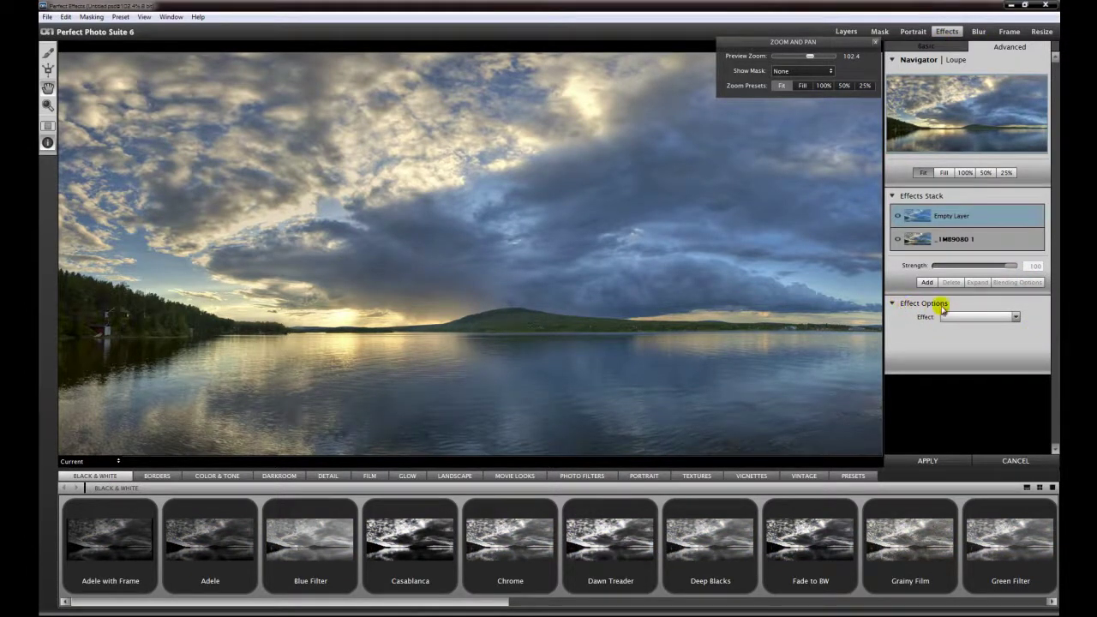
{"action": "left_click", "coordinate": [1015, 316]}
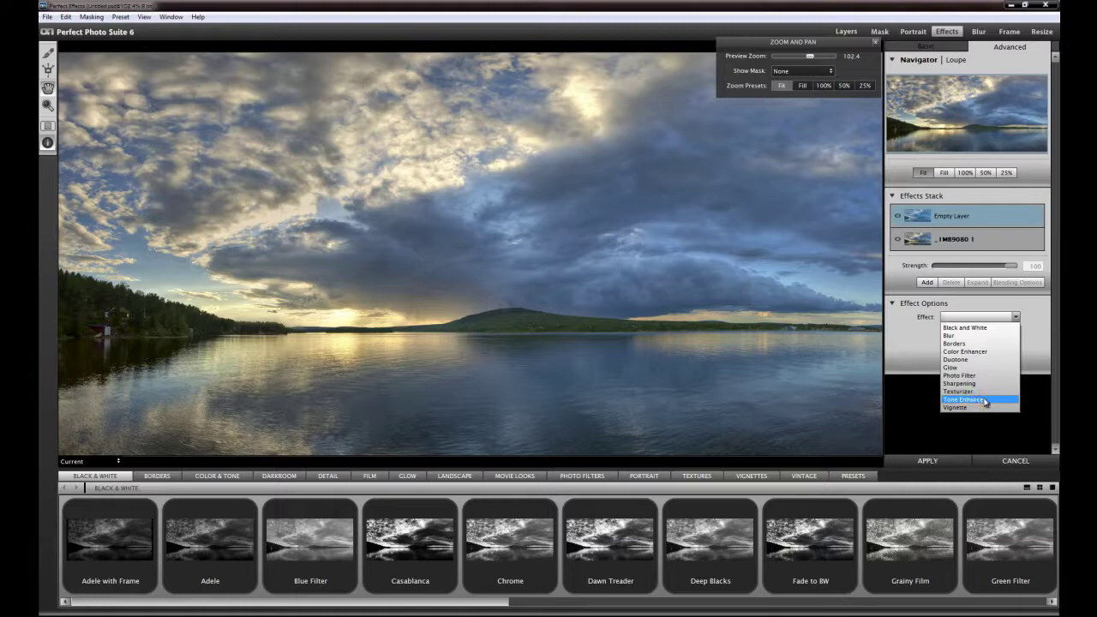
{"action": "left_click", "coordinate": [985, 400]}
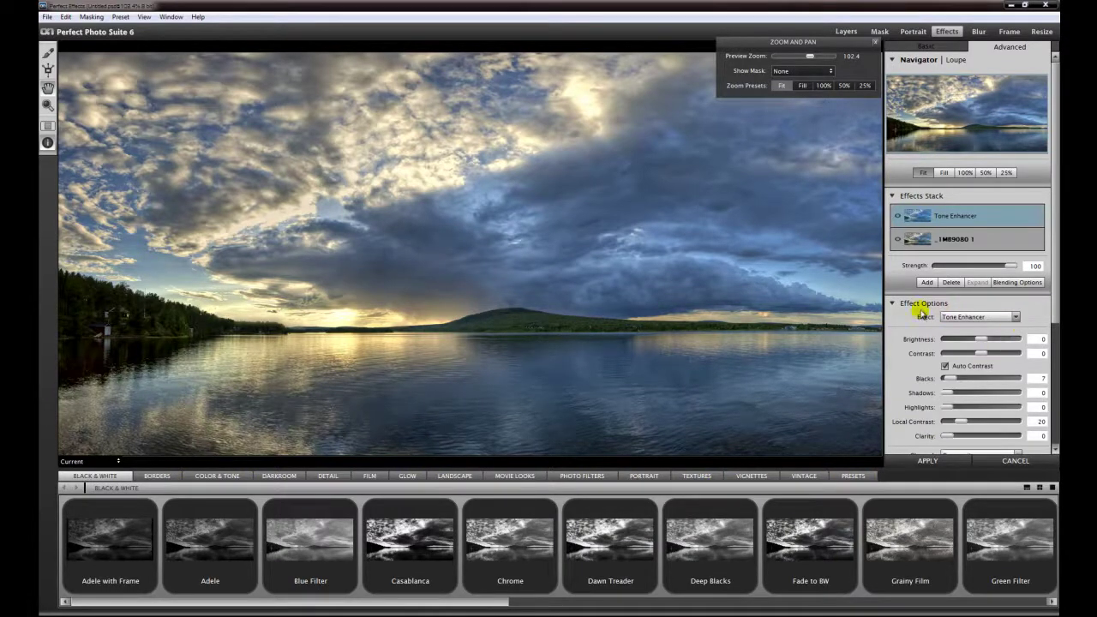
Turn off Auto Contrast and set Contrast 15, slightly lifted Shadows, Blacks 8 and Highlights 38
{"action": "left_click", "coordinate": [1015, 317]}
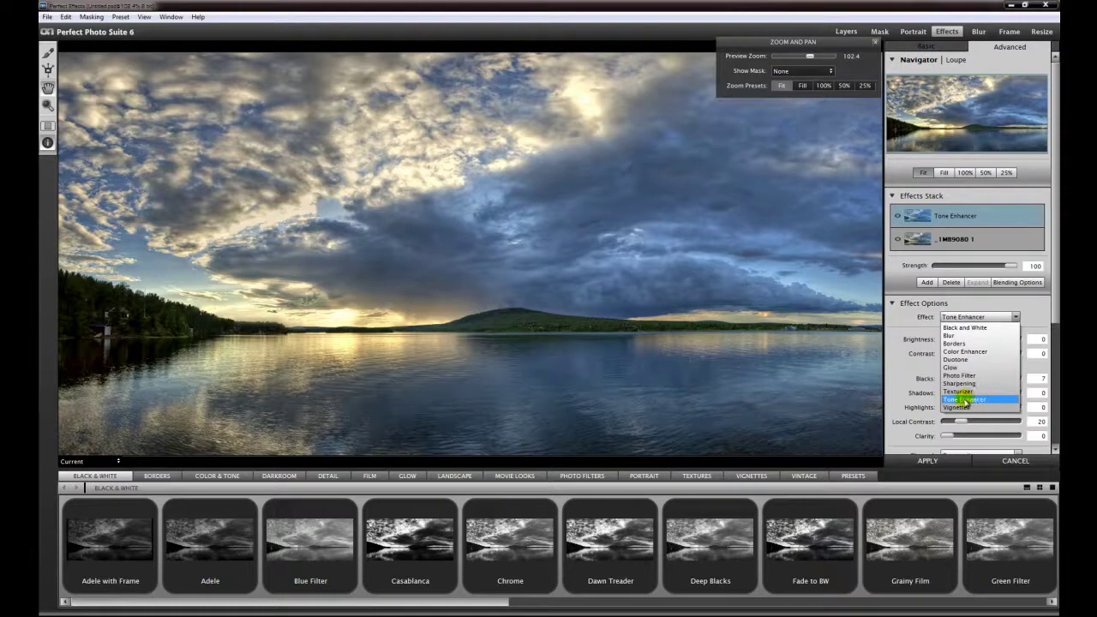
{"action": "left_click", "coordinate": [1027, 318]}
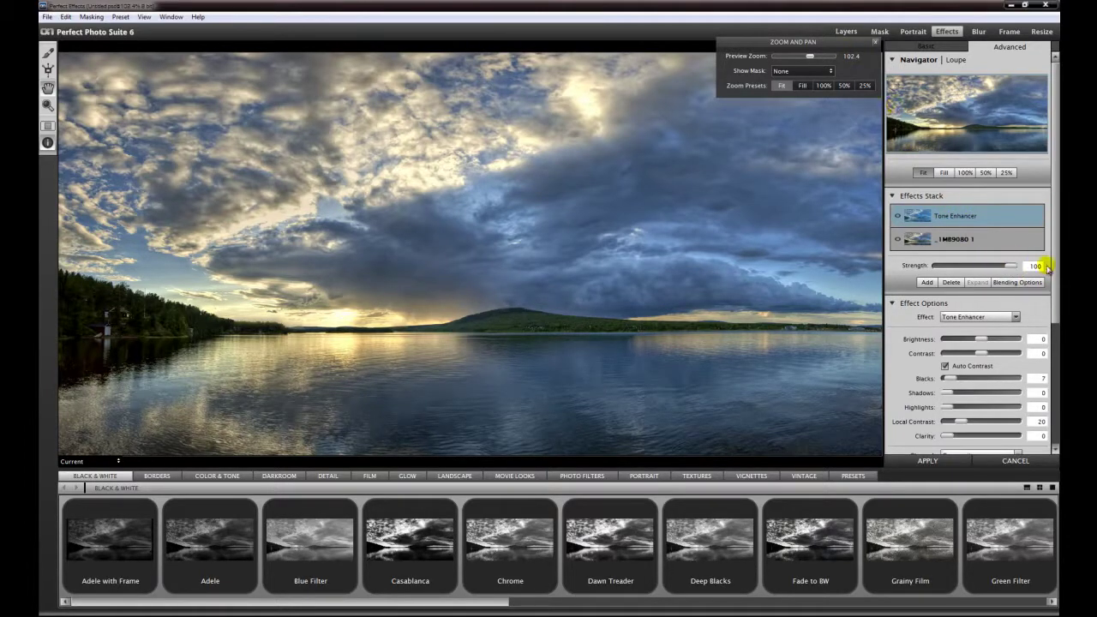
{"action": "left_click_drag", "start_coordinate": [1056, 266], "coordinate": [1052, 349]}
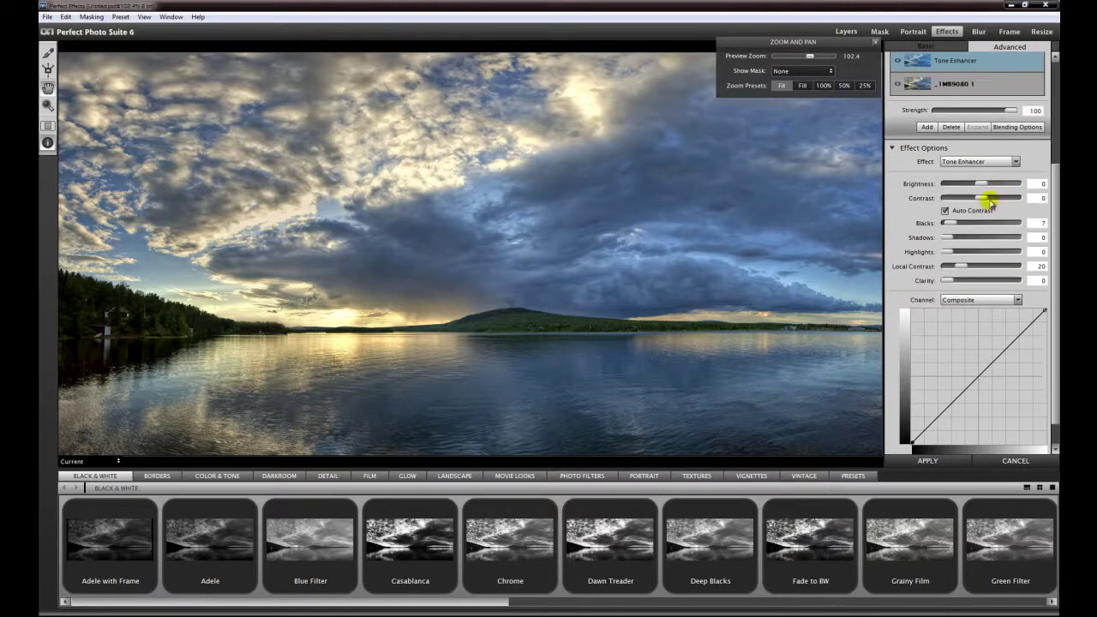
{"action": "left_click_drag", "start_coordinate": [982, 196], "coordinate": [986, 200]}
{"action": "left_click_drag", "start_coordinate": [949, 241], "coordinate": [945, 237]}
{"action": "left_click_drag", "start_coordinate": [948, 228], "coordinate": [951, 226]}
{"action": "left_click_drag", "start_coordinate": [949, 253], "coordinate": [974, 252]}
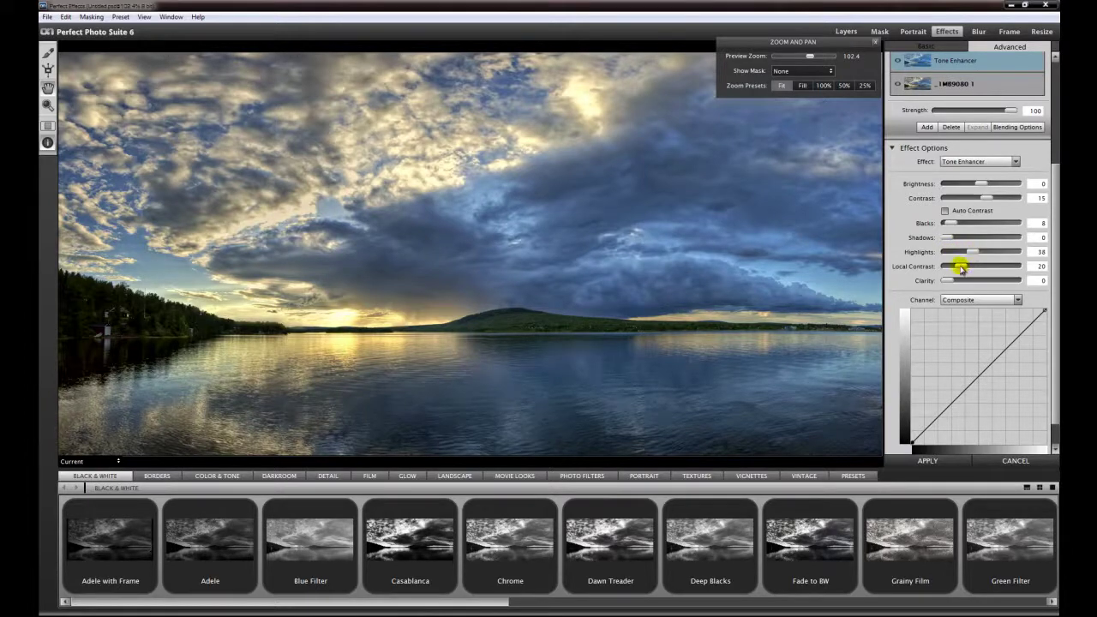
Raise the Tone Enhancer's Local Contrast to 60 and Clarity to 23, with Highlights at 48
{"action": "left_click_drag", "start_coordinate": [960, 268], "coordinate": [1012, 273]}
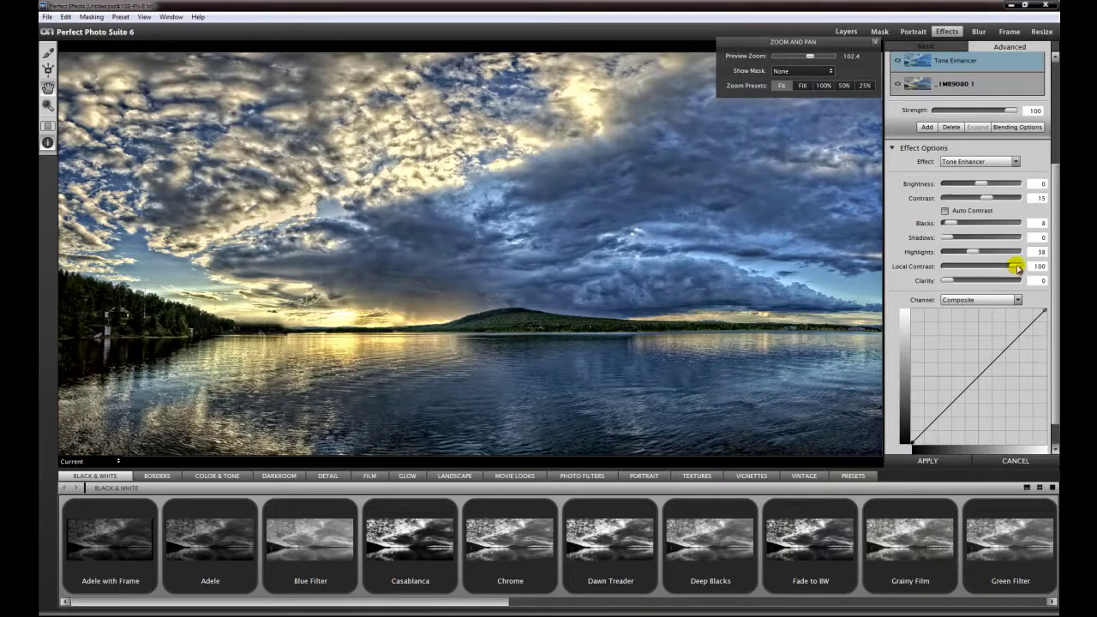
{"action": "left_click_drag", "start_coordinate": [1016, 268], "coordinate": [986, 274]}
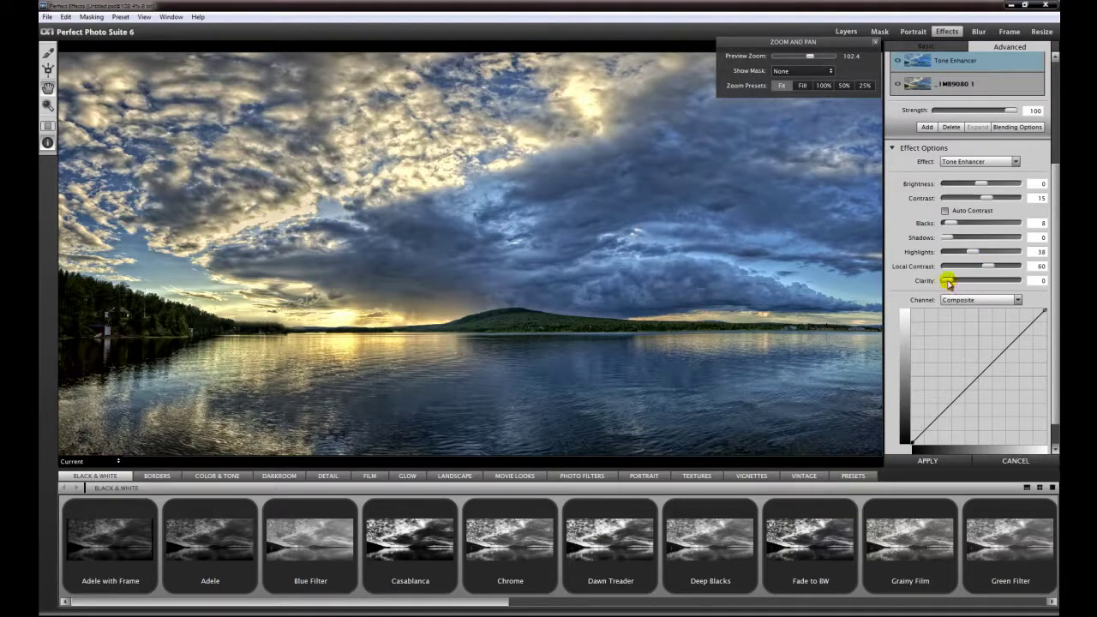
{"action": "left_click_drag", "start_coordinate": [948, 283], "coordinate": [960, 285]}
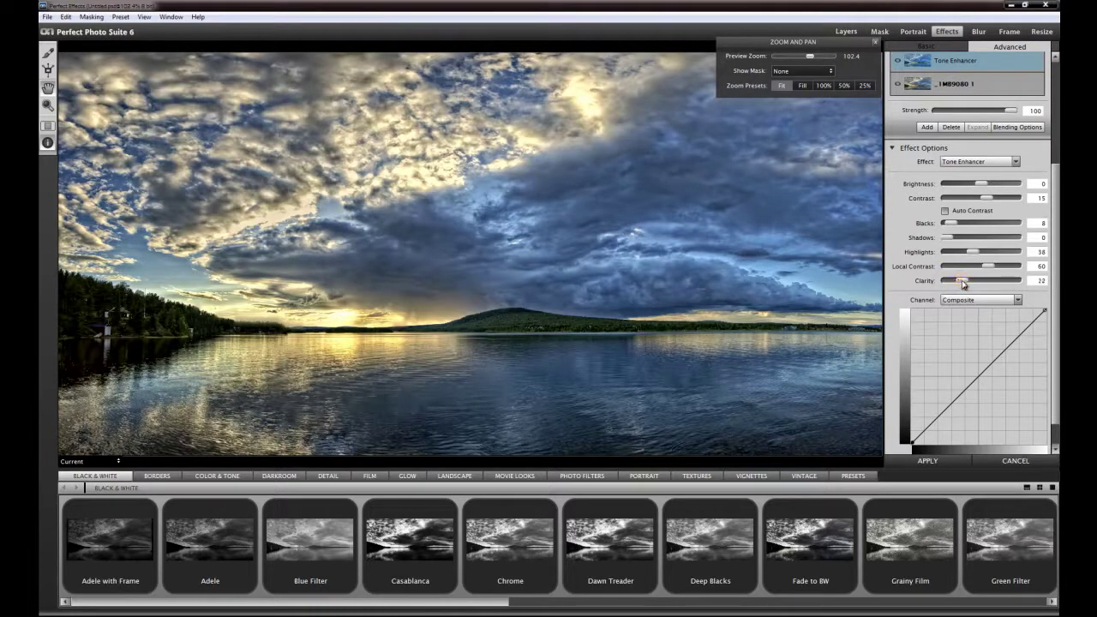
{"action": "left_click_drag", "start_coordinate": [959, 283], "coordinate": [981, 254]}
Switch the curve to the Blue channel and lower a midtone point from In 129 to Out 123
{"action": "scroll", "coordinate": [1057, 266], "scroll_direction": "down", "scroll_amount": 3}
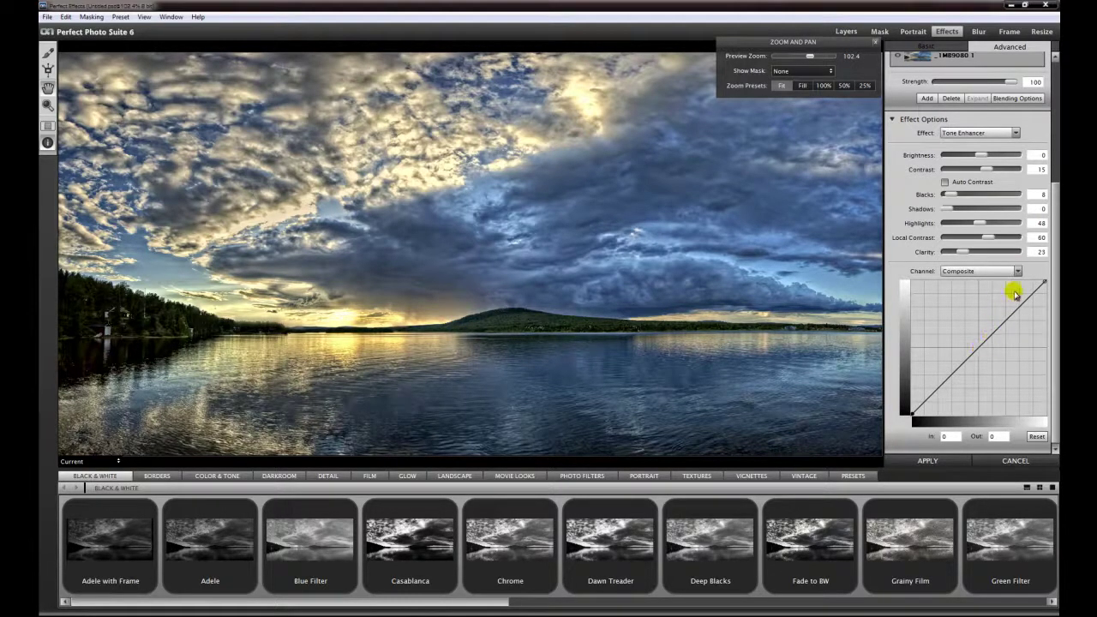
{"action": "left_click", "coordinate": [1017, 272]}
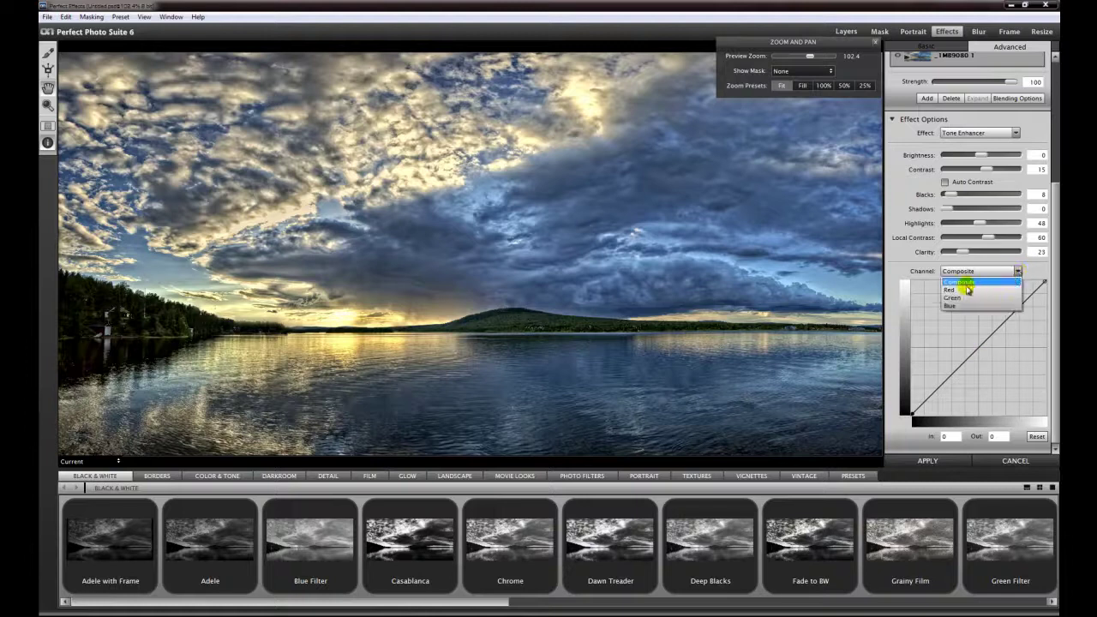
{"action": "left_click", "coordinate": [953, 313]}
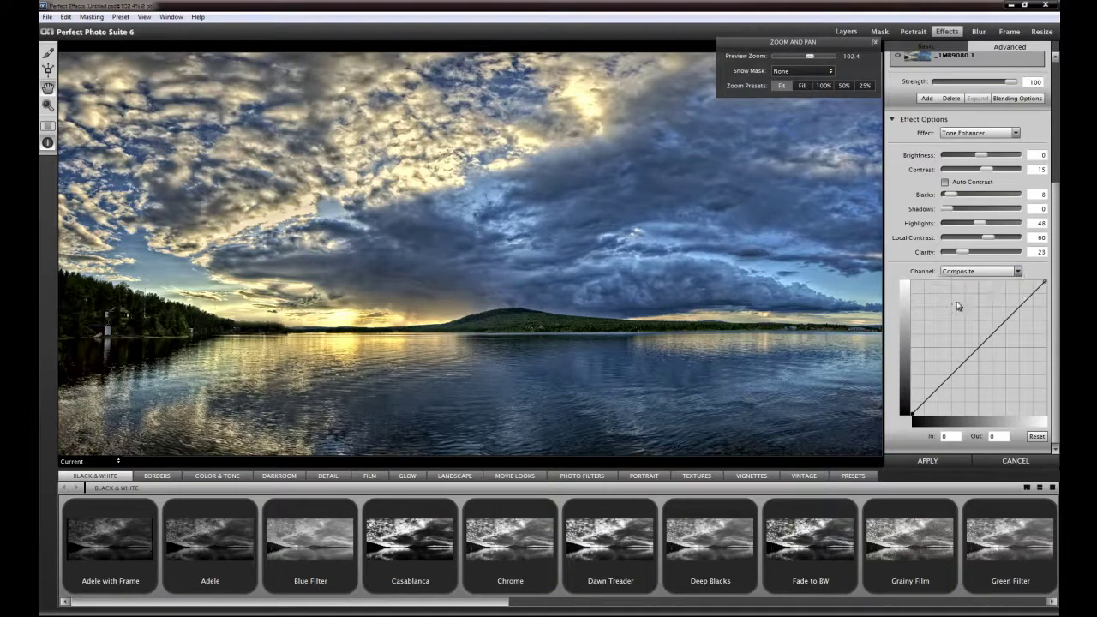
{"action": "key", "text": "Down"}
{"action": "key", "text": "Down"}
{"action": "key", "text": "Down"}
{"action": "left_click_drag", "start_coordinate": [979, 348], "coordinate": [977, 382]}
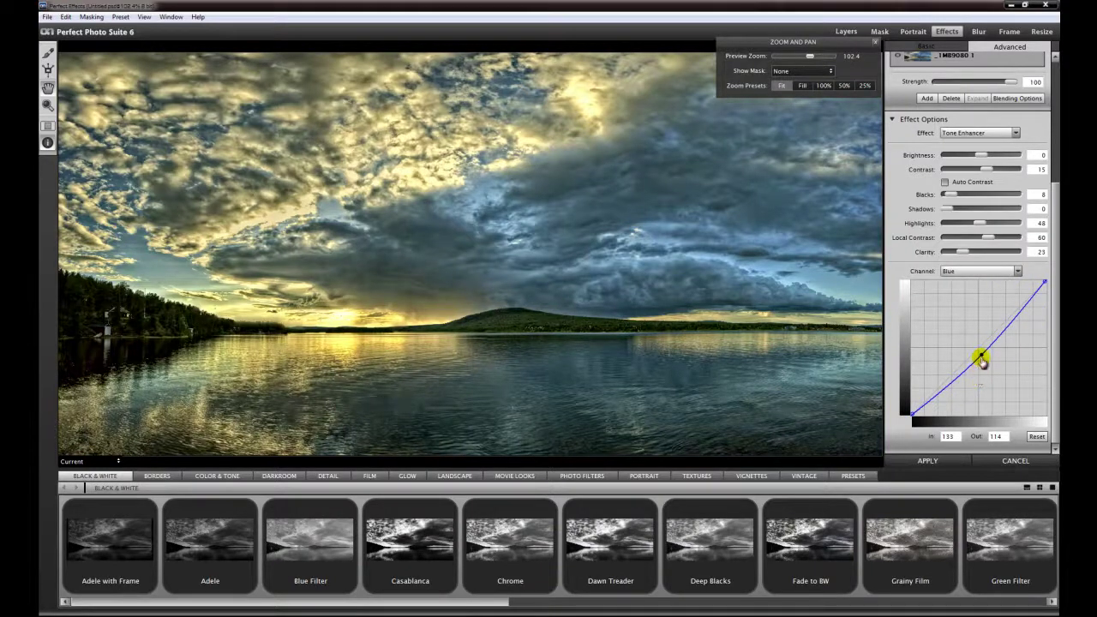
{"action": "left_click_drag", "start_coordinate": [982, 358], "coordinate": [980, 349]}
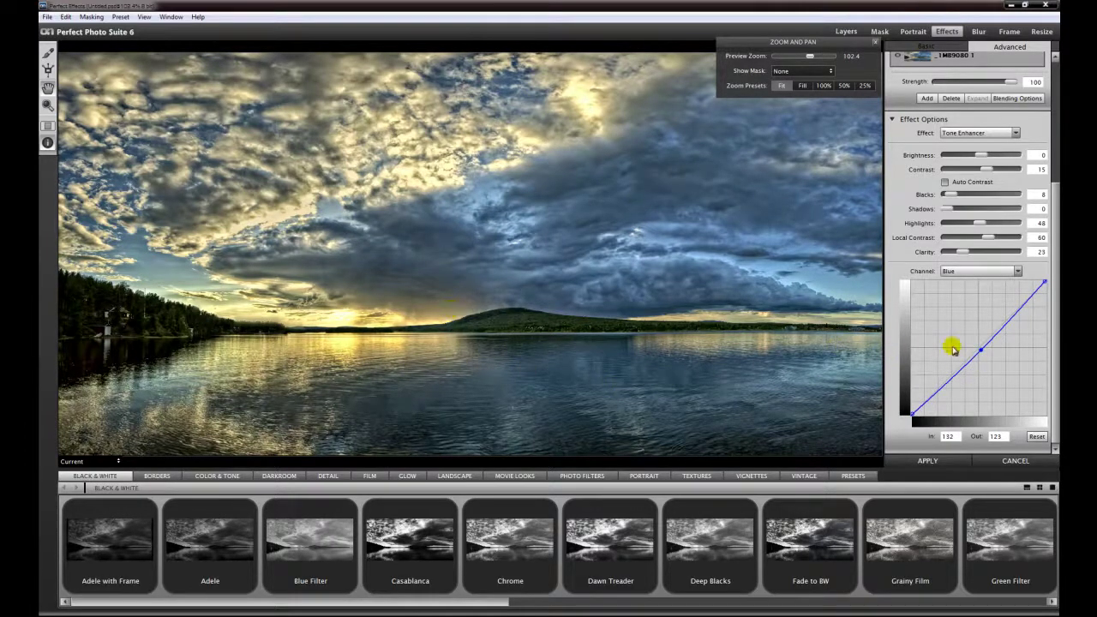
{"action": "mouse_move", "coordinate": [981, 350]}
{"action": "left_mouse_down"}
{"action": "mouse_move", "coordinate": [898, 423]}
{"action": "mouse_move", "coordinate": [978, 350]}
{"action": "left_mouse_up"}
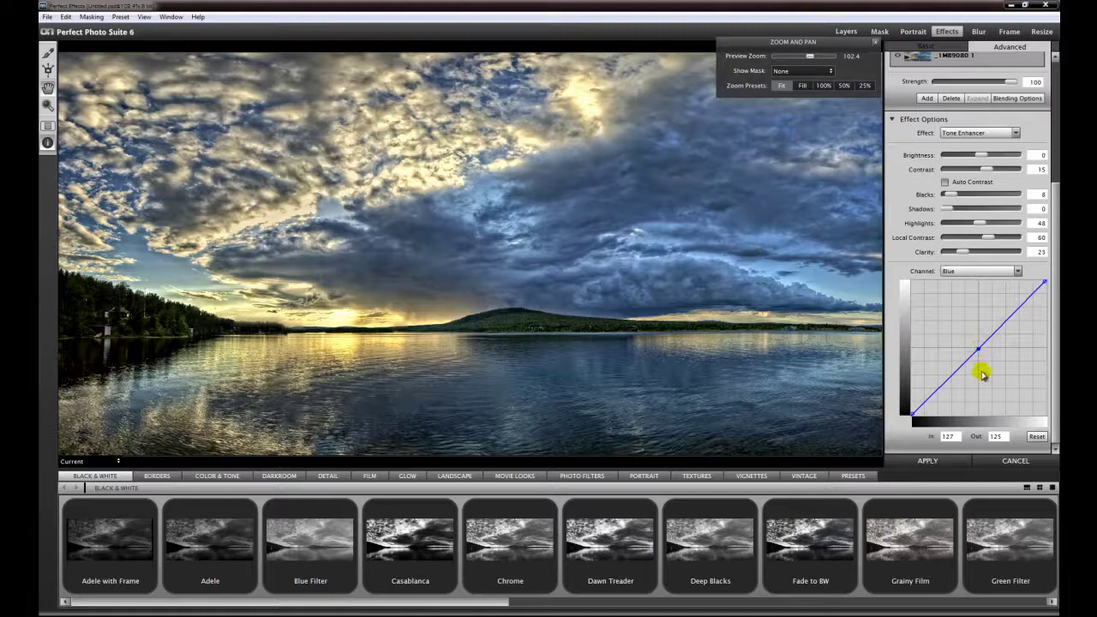
{"action": "left_click_drag", "start_coordinate": [981, 352], "coordinate": [986, 346]}
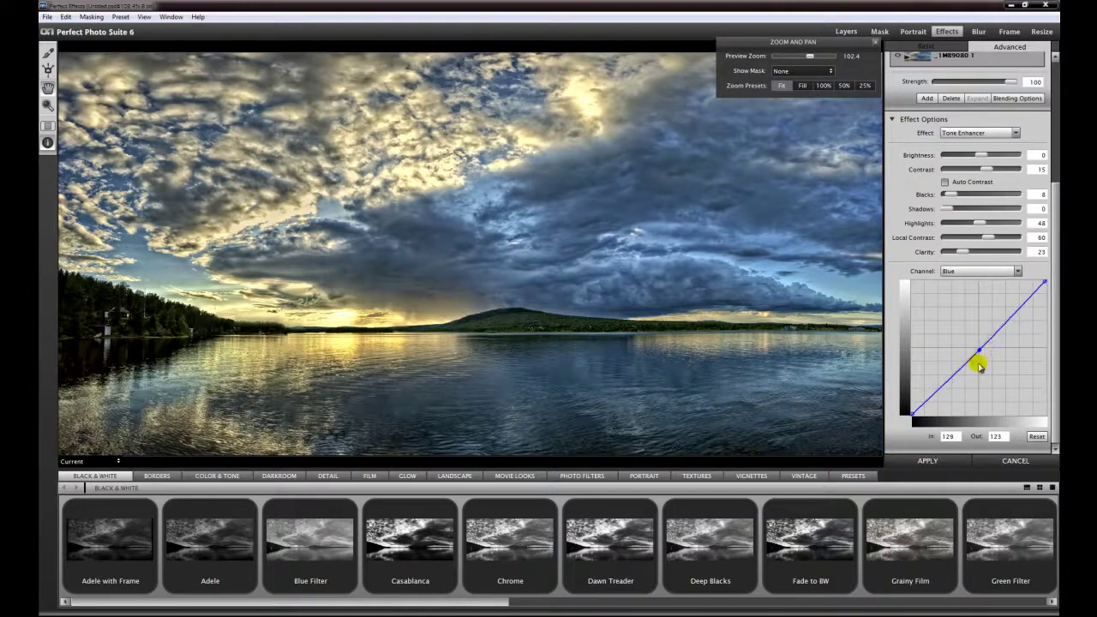
{"action": "scroll", "coordinate": [1056, 339], "scroll_direction": "up", "scroll_amount": 1}
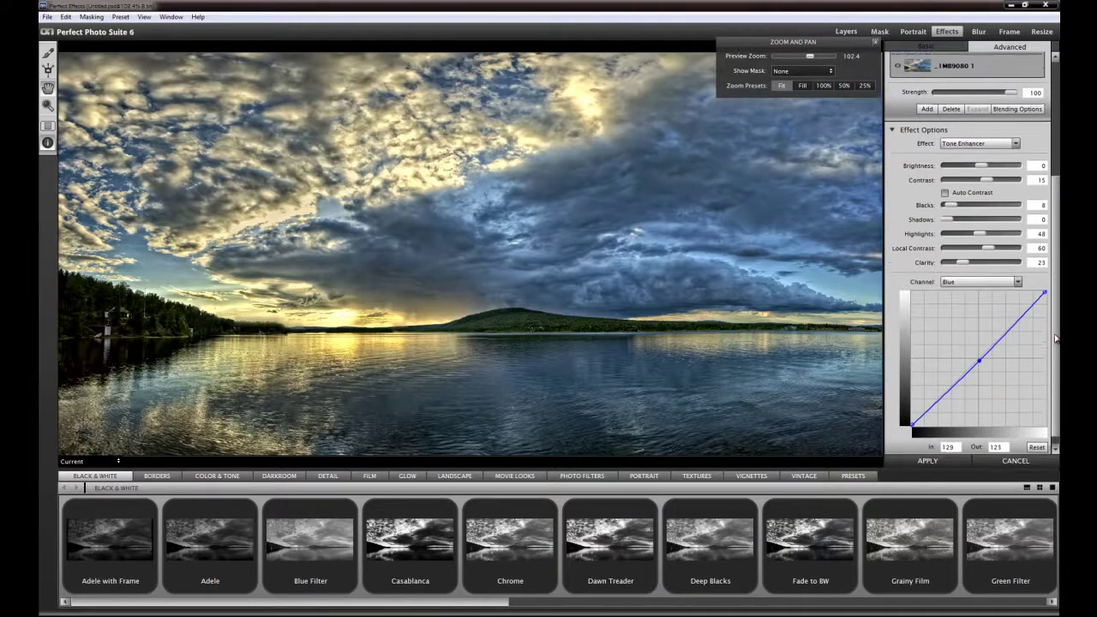
{"action": "left_click_drag", "start_coordinate": [1056, 339], "coordinate": [1050, 238]}
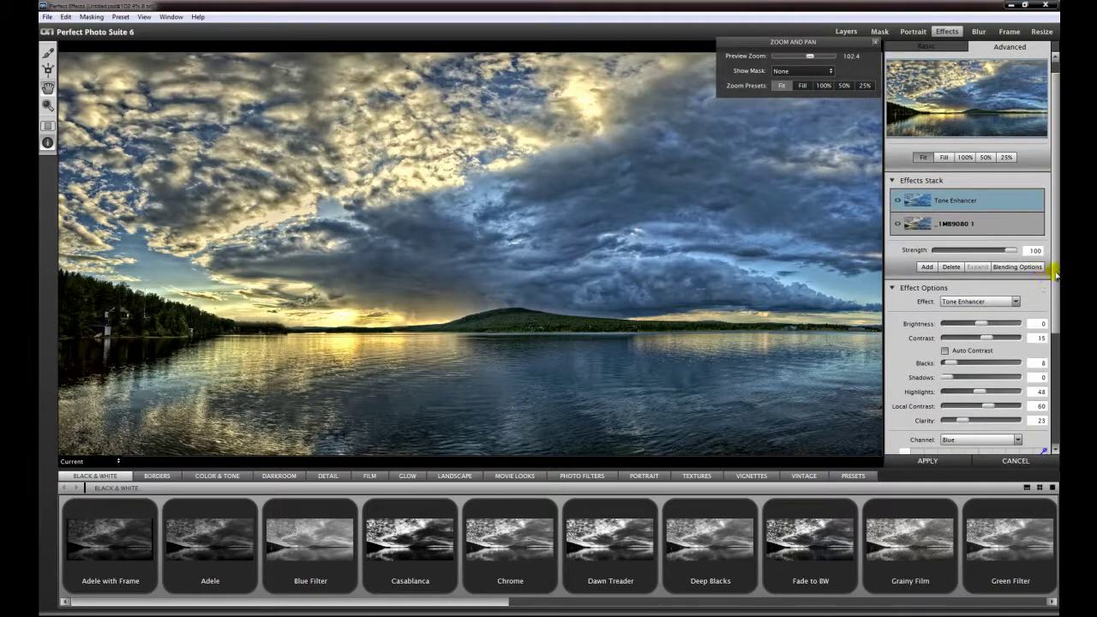
{"action": "left_click", "coordinate": [898, 202]}
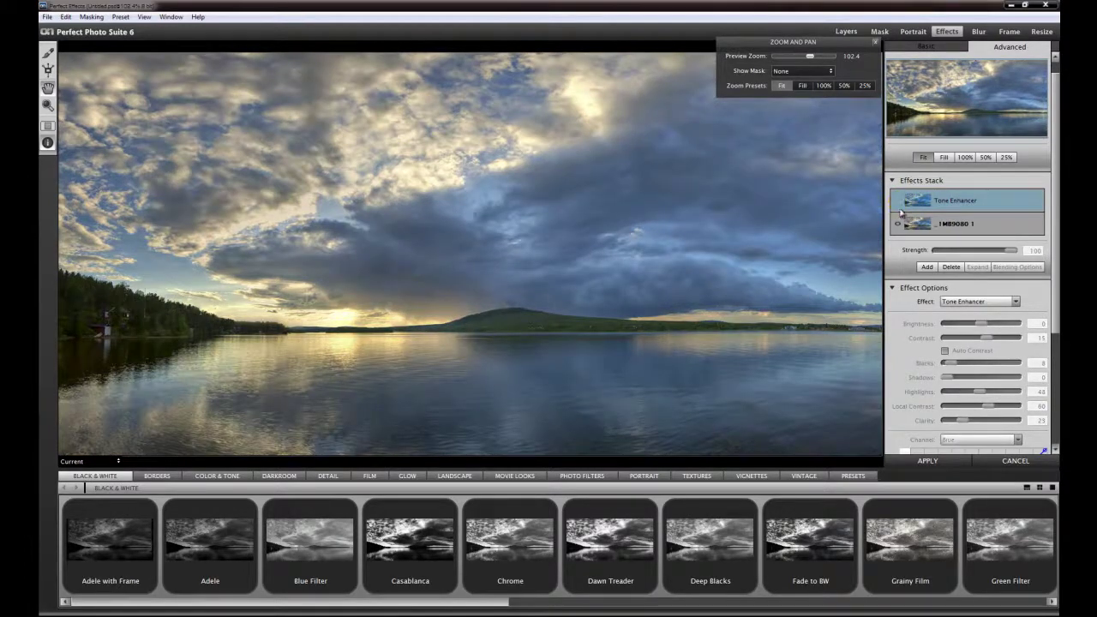
{"action": "left_click", "coordinate": [897, 202]}
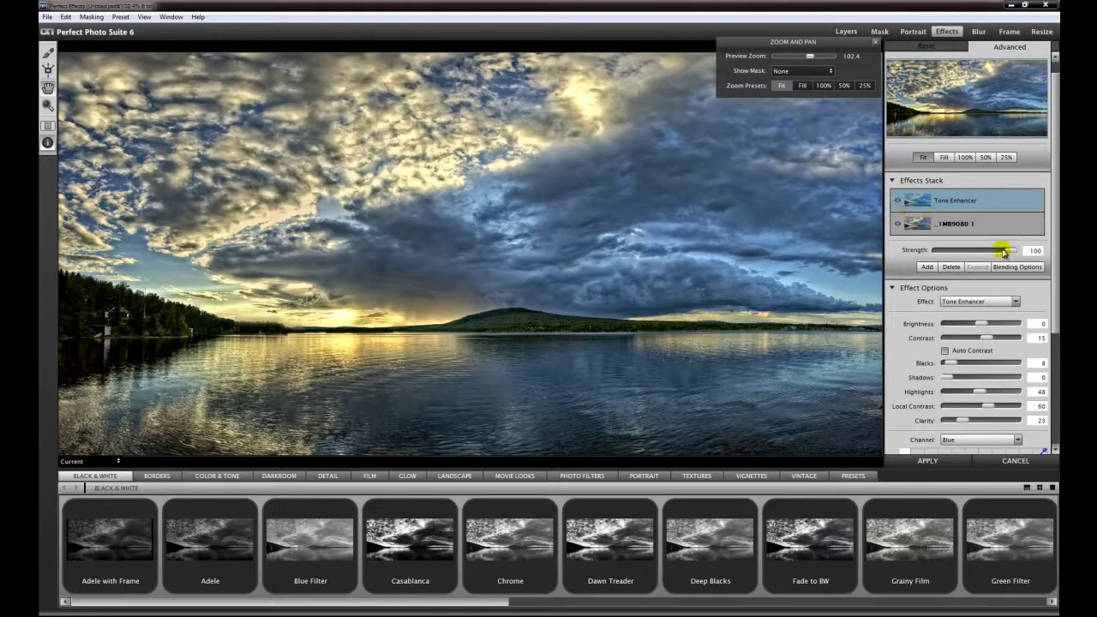
{"action": "left_click_drag", "start_coordinate": [1012, 251], "coordinate": [959, 252]}
Apply the Tone Enhancer and toggle layer visibility to compare the enhanced and original photos
{"action": "left_click", "coordinate": [928, 461]}
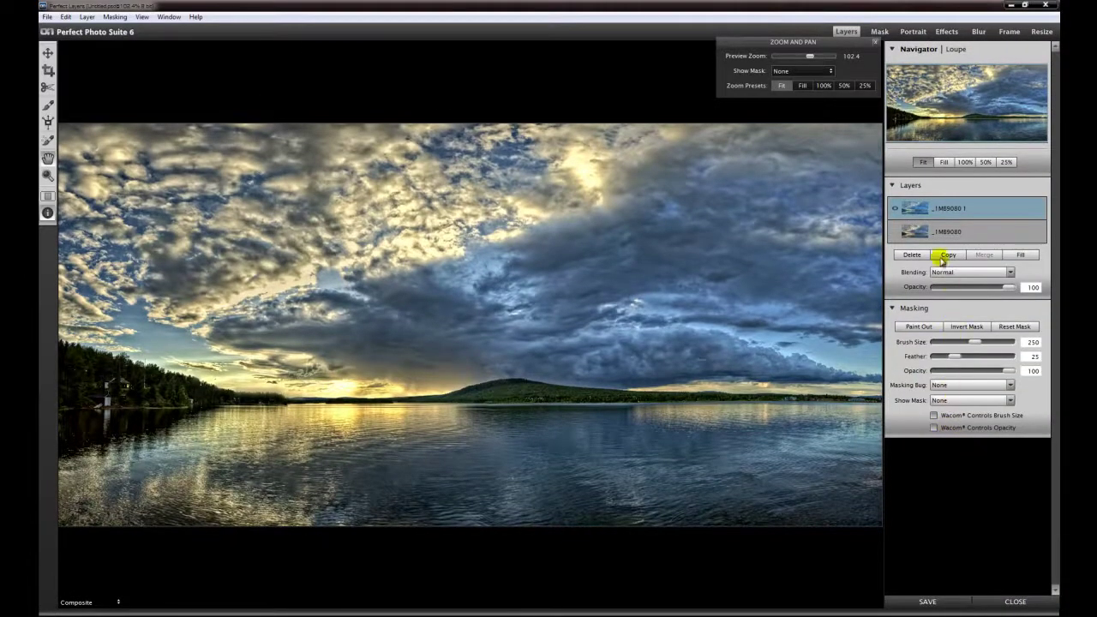
{"action": "left_click", "coordinate": [895, 230]}
{"action": "left_click", "coordinate": [895, 210]}
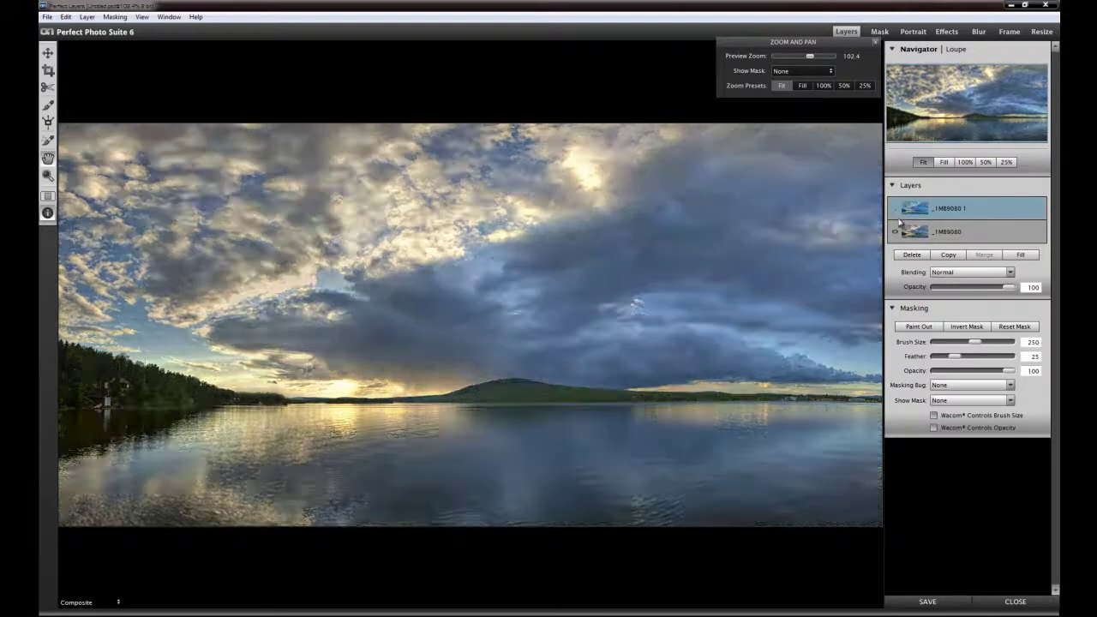
{"action": "left_click", "coordinate": [895, 209]}
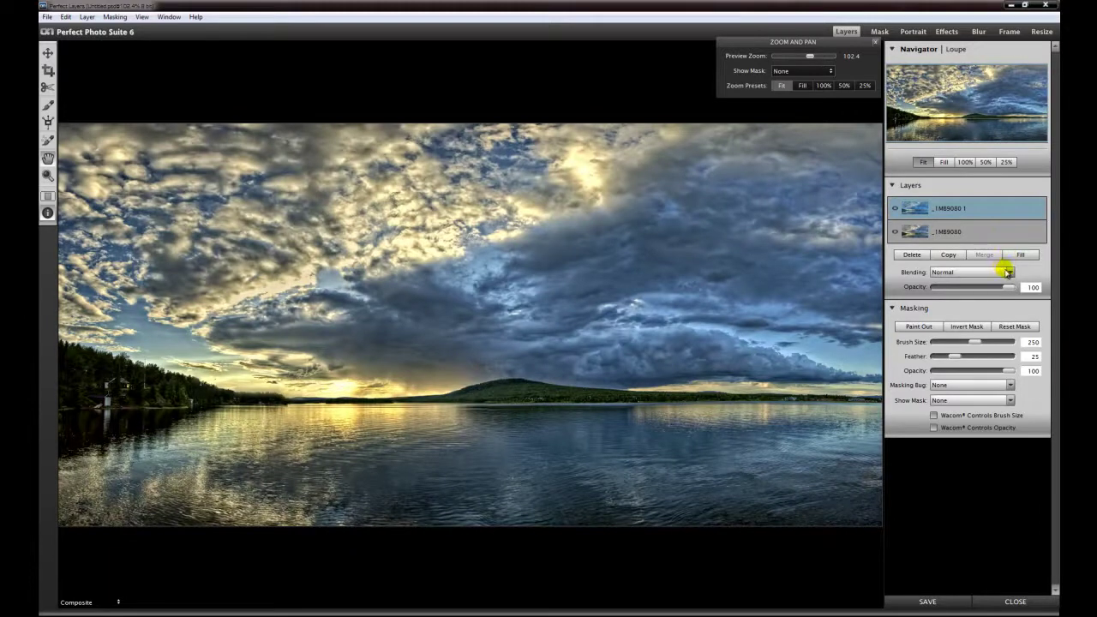
Test the enhanced layer's opacity and blending modes, leaving it at full opacity in Normal
{"action": "left_click_drag", "start_coordinate": [1009, 287], "coordinate": [990, 292]}
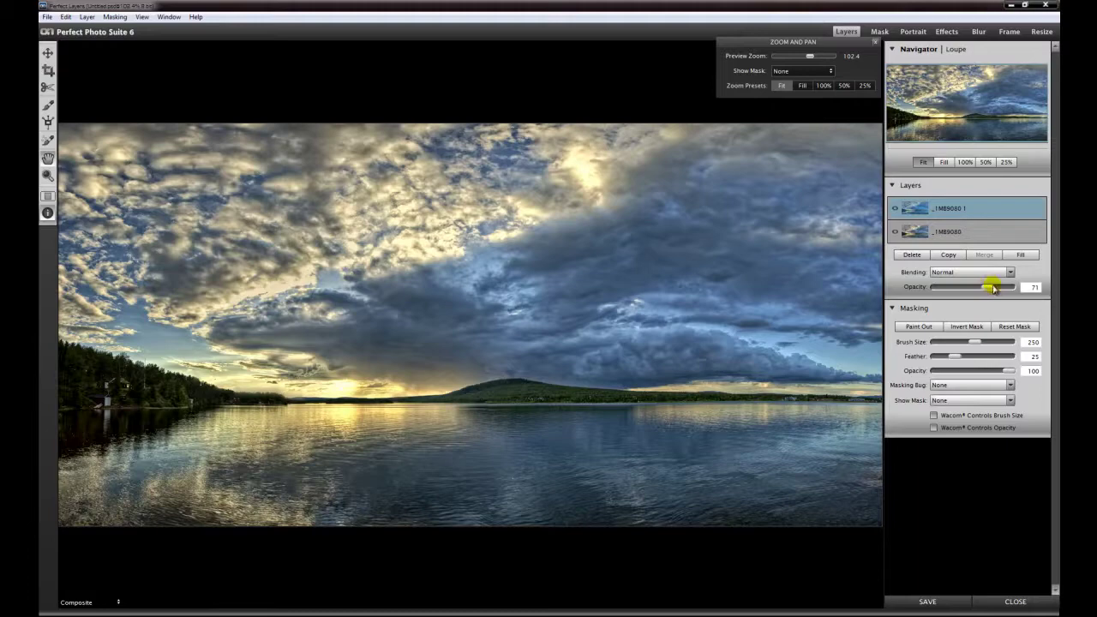
{"action": "left_click_drag", "start_coordinate": [987, 286], "coordinate": [1015, 287]}
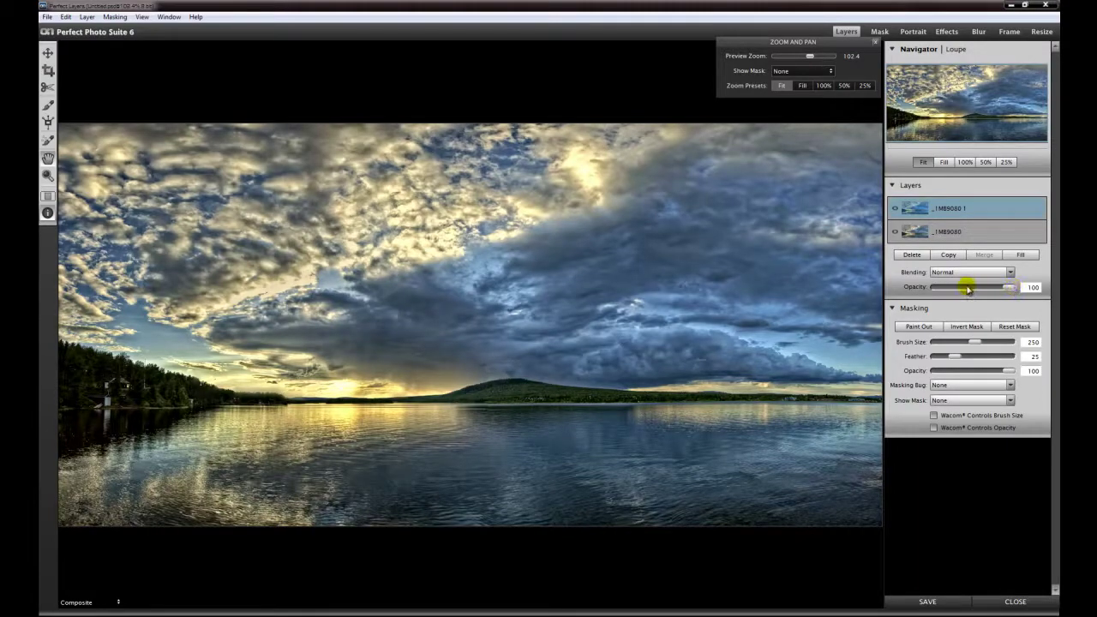
{"action": "left_click", "coordinate": [1011, 273]}
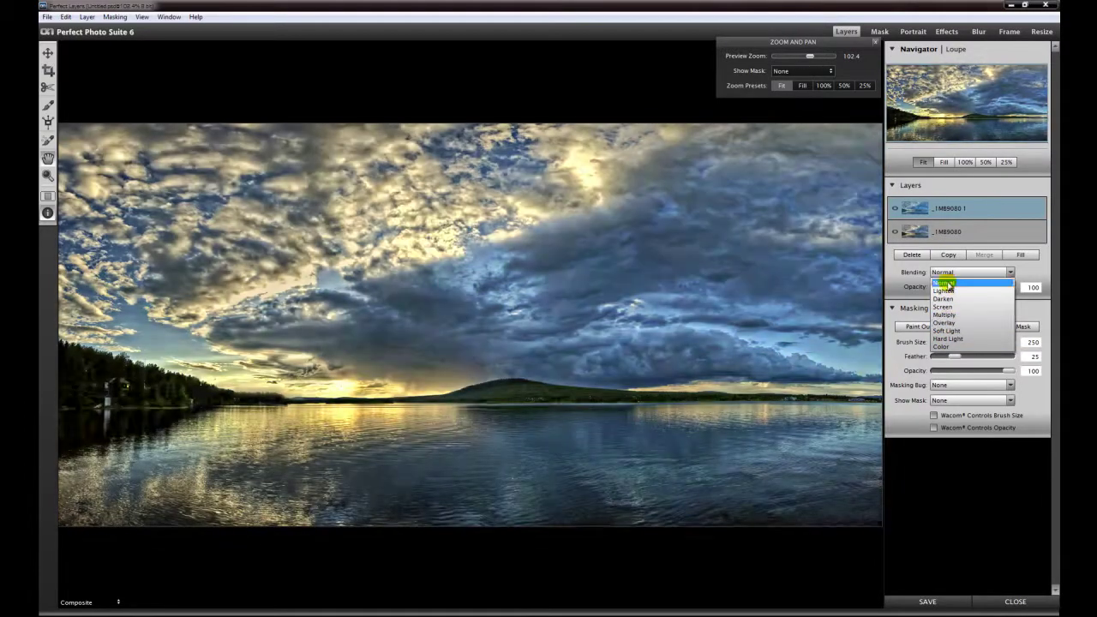
{"action": "left_click", "coordinate": [951, 283]}
{"action": "left_click", "coordinate": [1026, 268]}
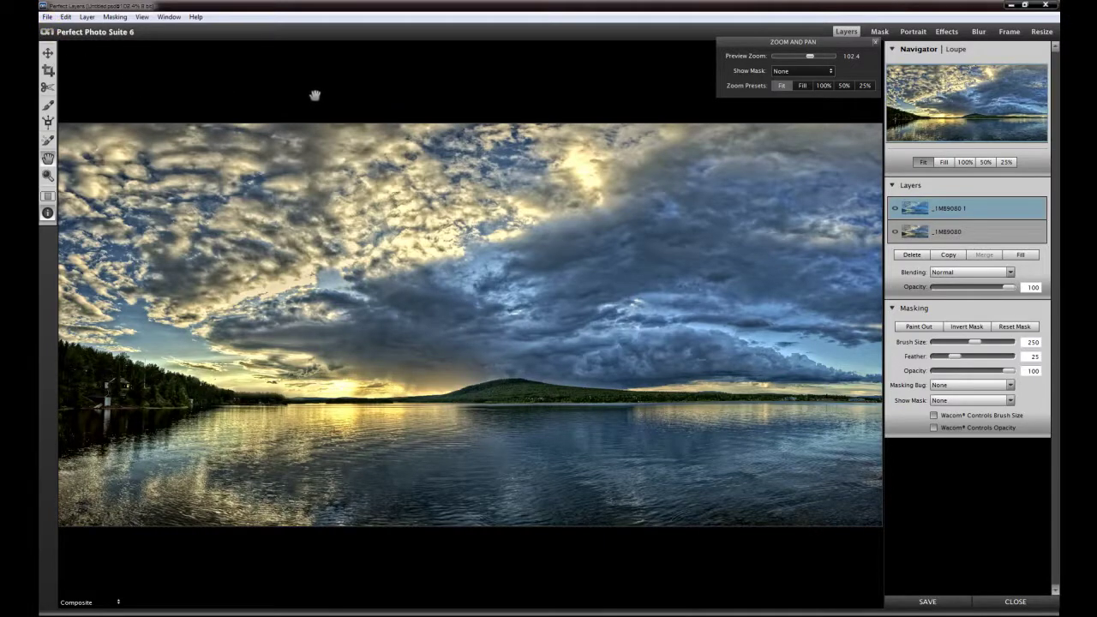
{"action": "left_click", "coordinate": [946, 221]}
Set the Tone Enhancer layer's opacity to 68 in Normal blending
{"action": "left_click", "coordinate": [1004, 288]}
{"action": "left_click_drag", "start_coordinate": [1001, 289], "coordinate": [986, 289]}
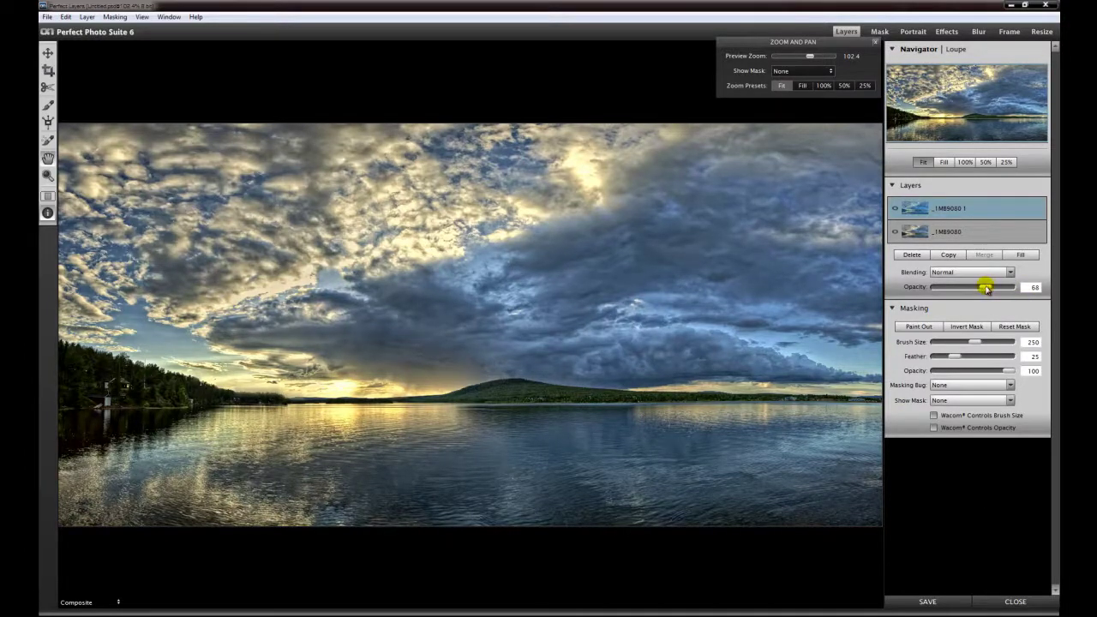